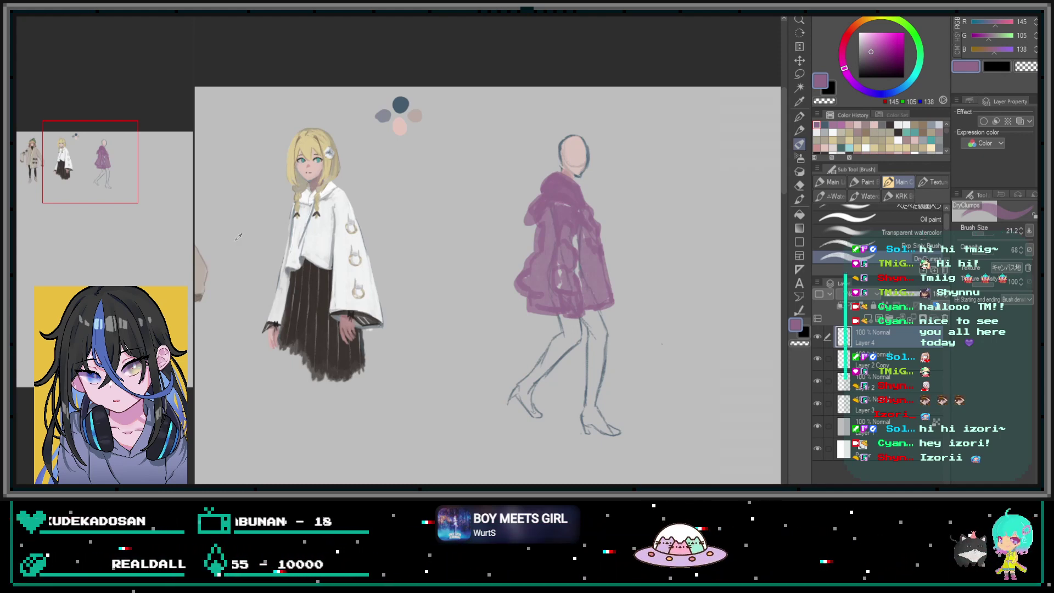
Paint the purple jacket's hood in light red (RGB 207, 132, 127) and outline the puffy sleeve folds with an 8.0 brush.
left_click(240, 237, "alt")
mouse_move(545, 200)
left_mouse_down()
mouse_move(560, 193)
mouse_move(550, 186)
left_mouse_up()
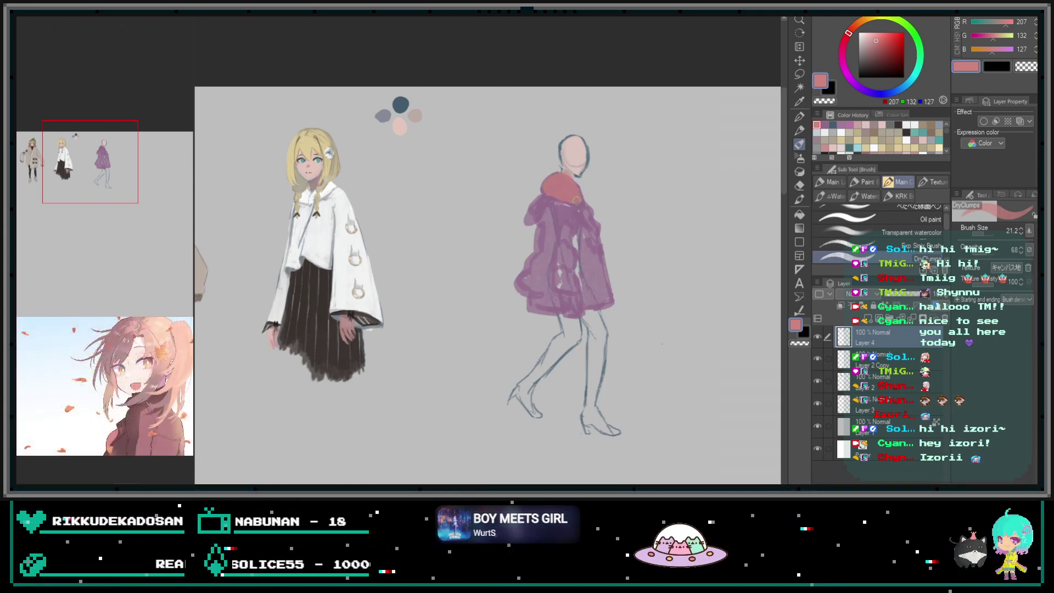
key("bracketleft")
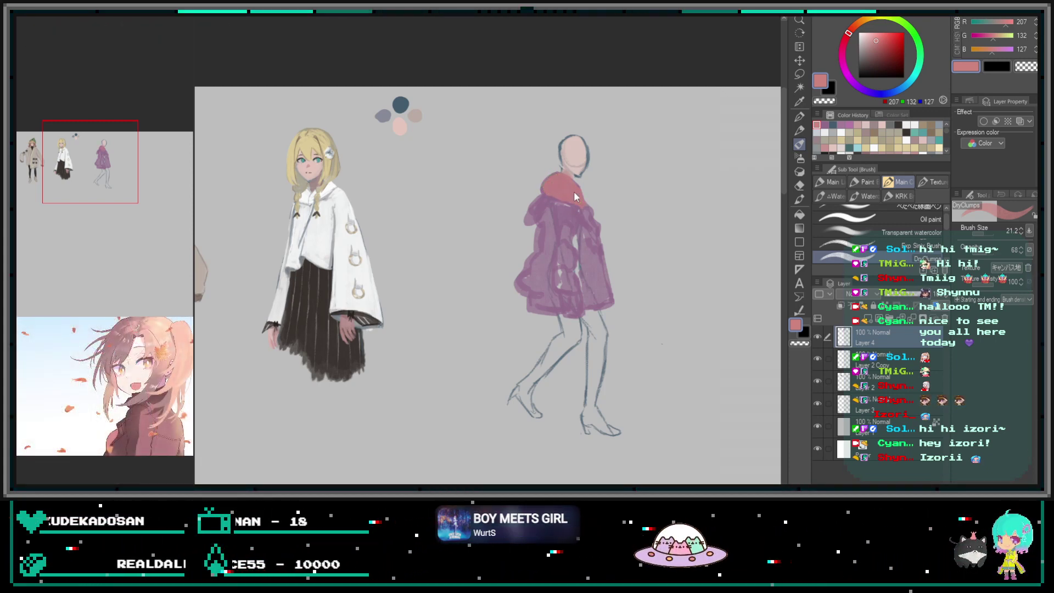
key("bracketleft")
scroll(610, 223, "up", 2)
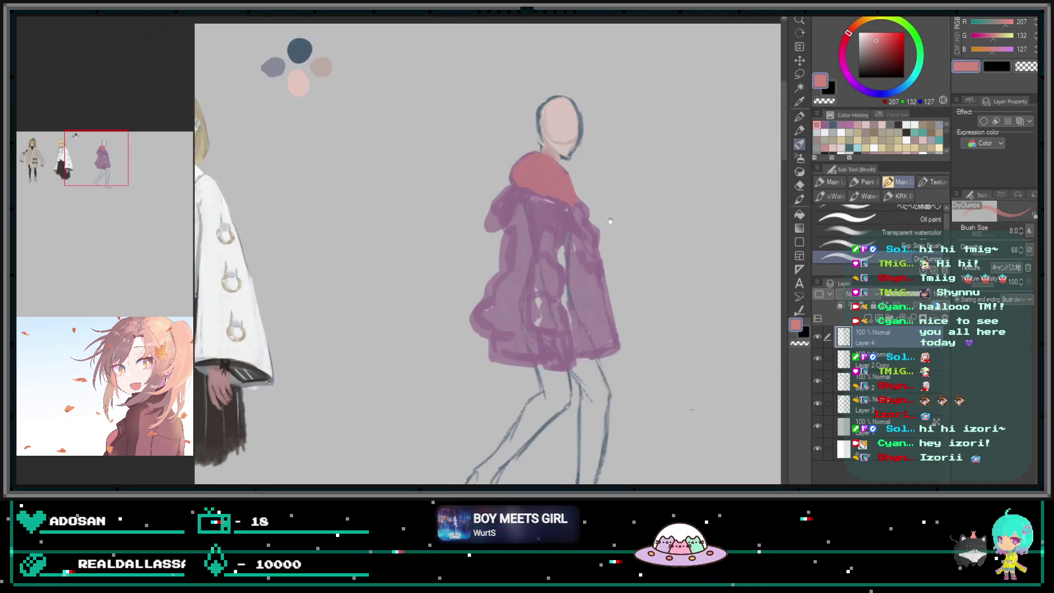
left_click_drag(611, 218, 605, 172)
scroll(591, 151, "down", 1)
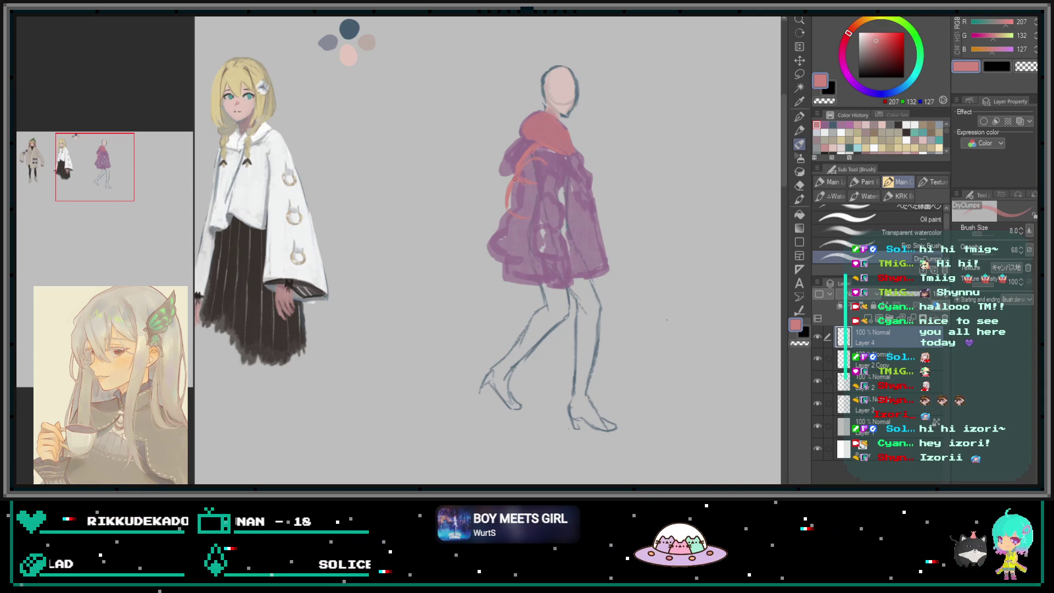
key("e")
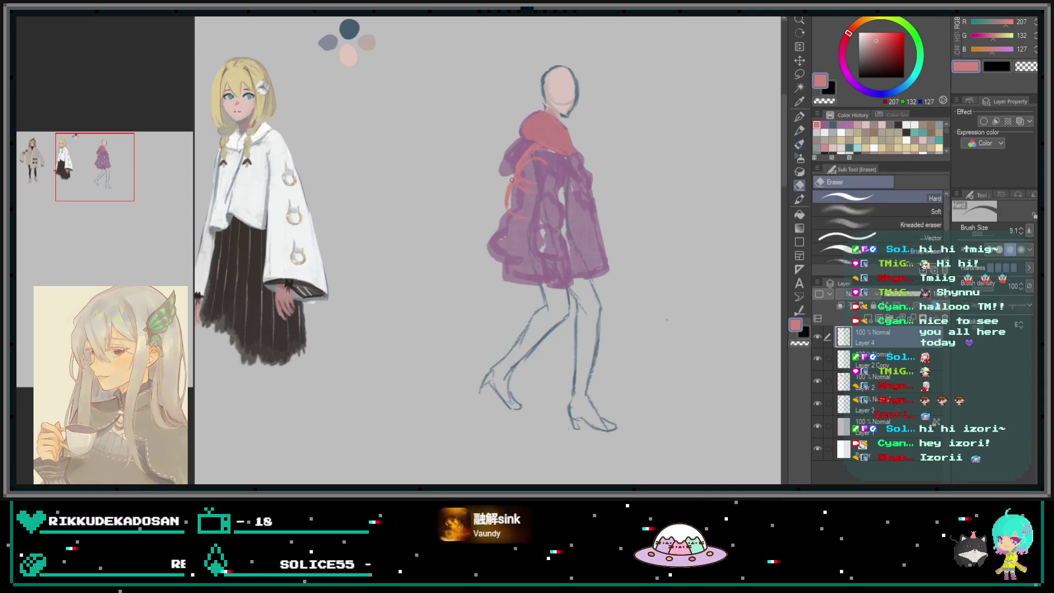
key("b")
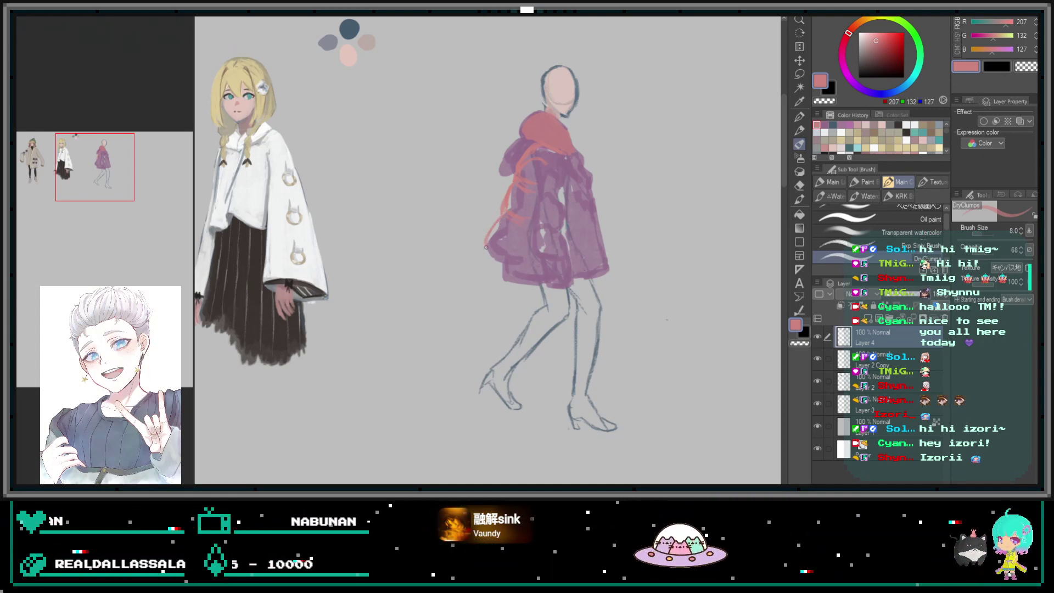
left_click_drag(501, 256, 528, 250)
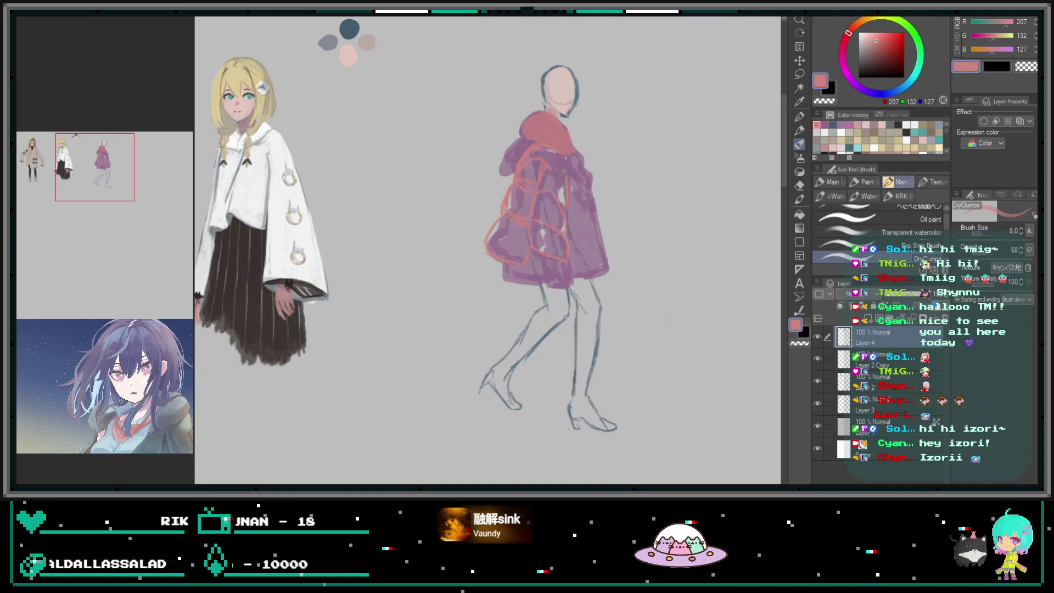
Select the sketched figure's head with the Lasso, shift it slightly forward over the neck and clear the selection.
key("m")
left_click_drag(539, 101, 549, 118)
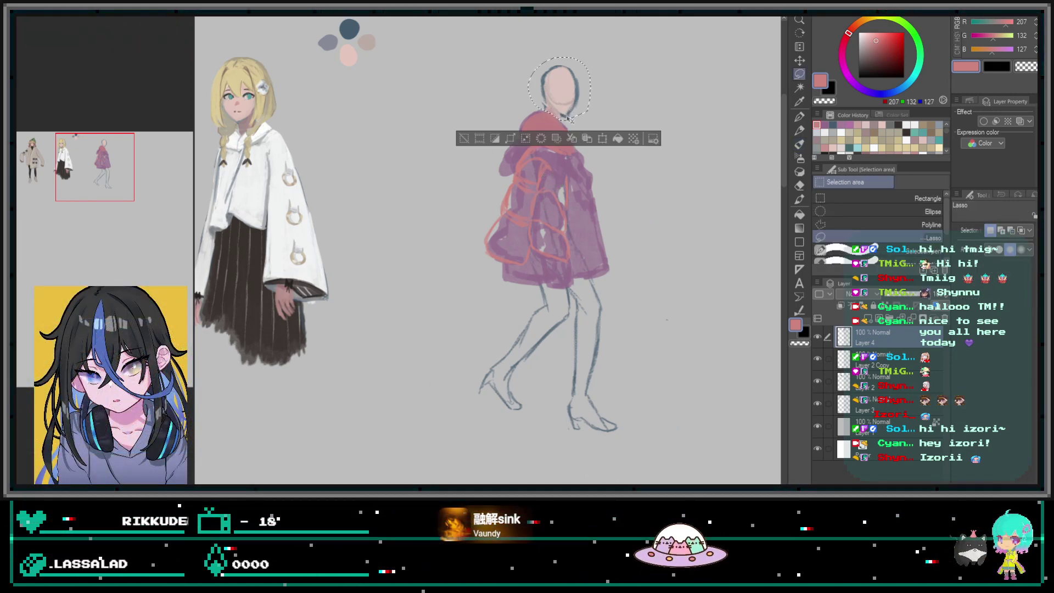
mouse_move(543, 71)
left_mouse_down()
mouse_move(594, 88)
mouse_move(568, 122)
left_mouse_up()
key("ctrl+d")
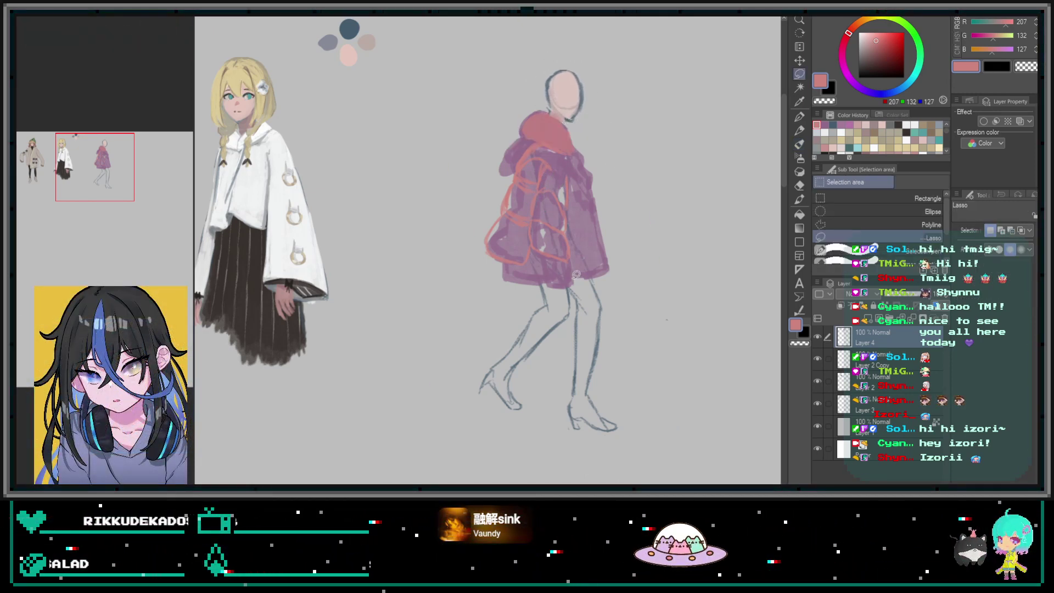
Outline the jacket's front panel, sleeve cuff and remaining folds in light red with the 8.0 brush.
key("b")
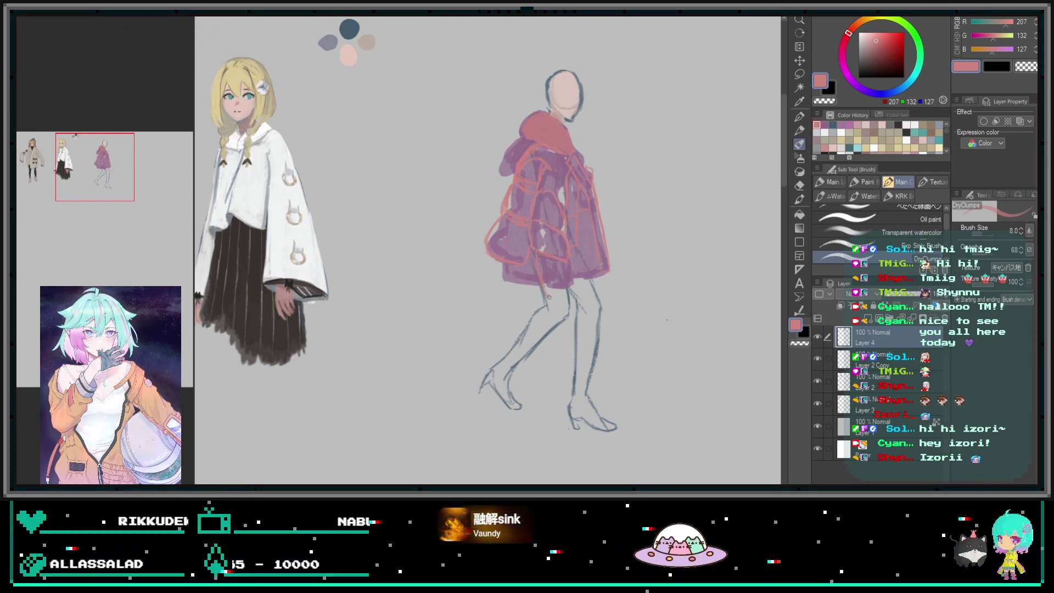
left_click_drag(548, 297, 568, 296)
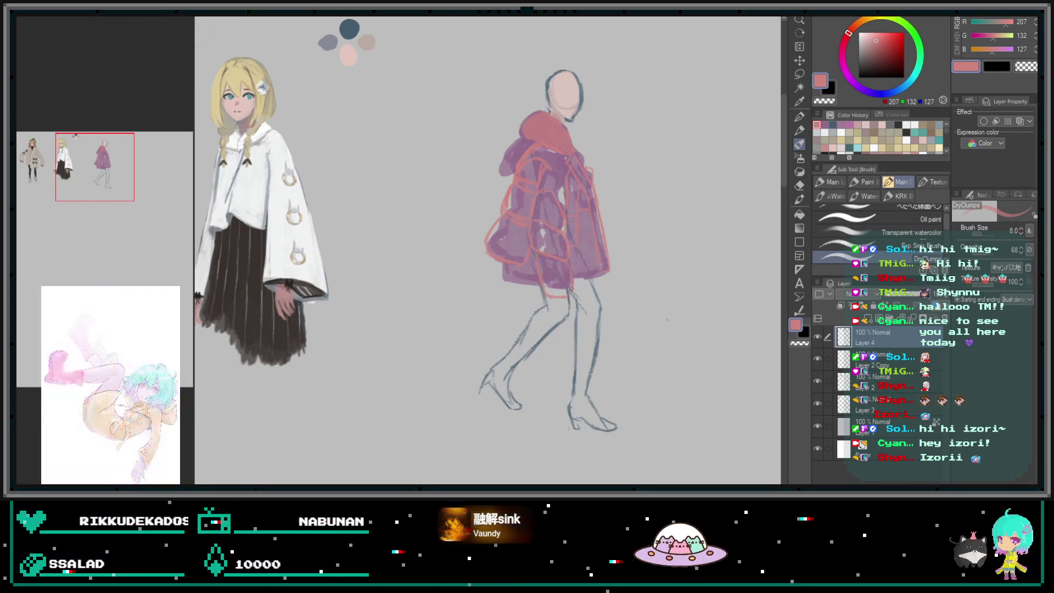
left_click_drag(547, 113, 547, 121)
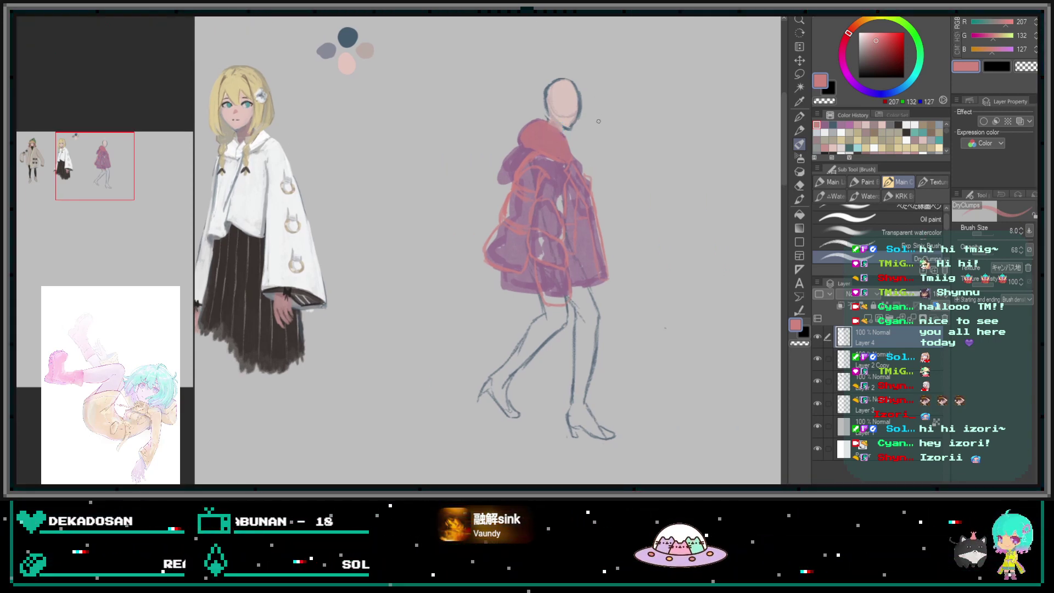
left_click_drag(567, 107, 565, 132)
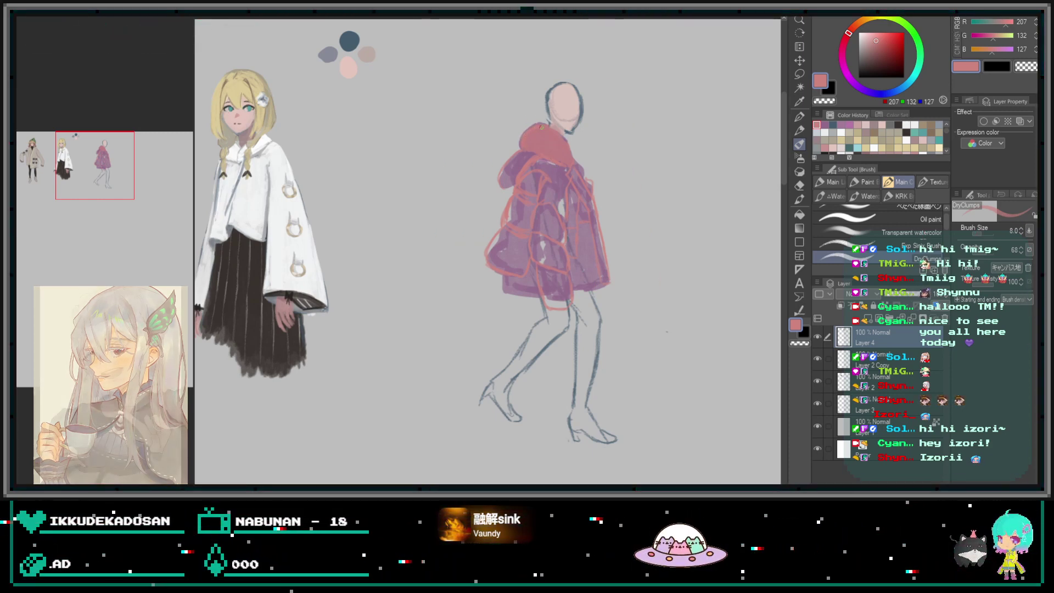
Fill the hood and the puffy sleeve with light red using a larger brush of about 18.
left_click_drag(535, 133, 541, 129)
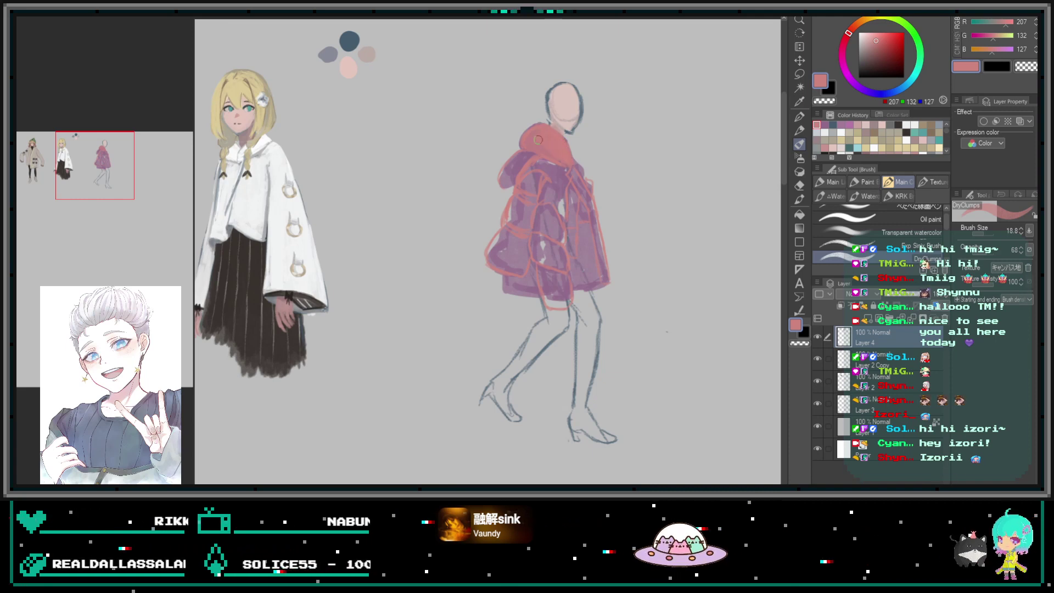
left_click_drag(538, 140, 565, 161)
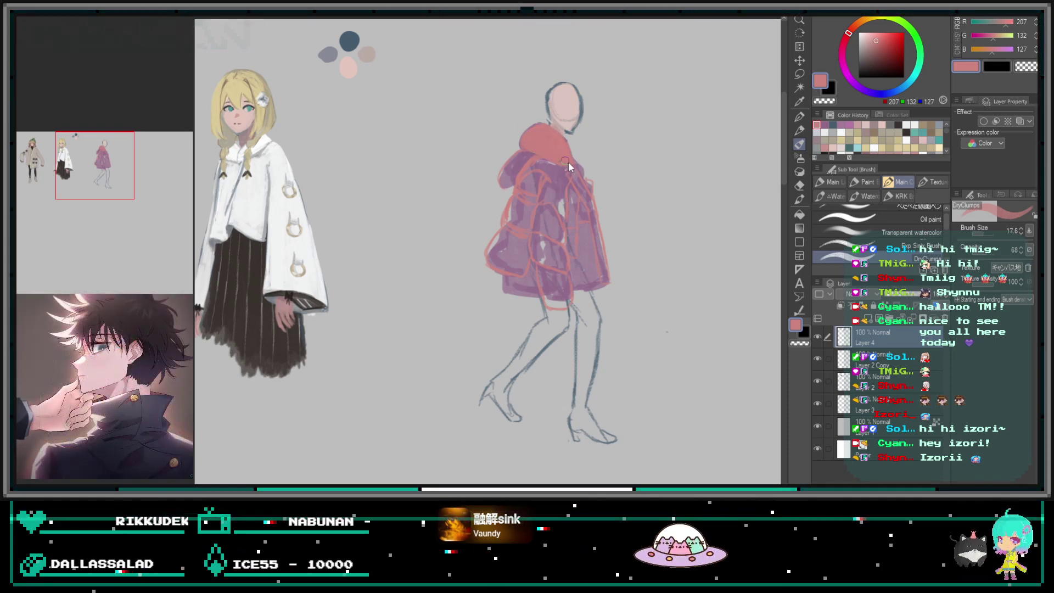
key("bracketleft")
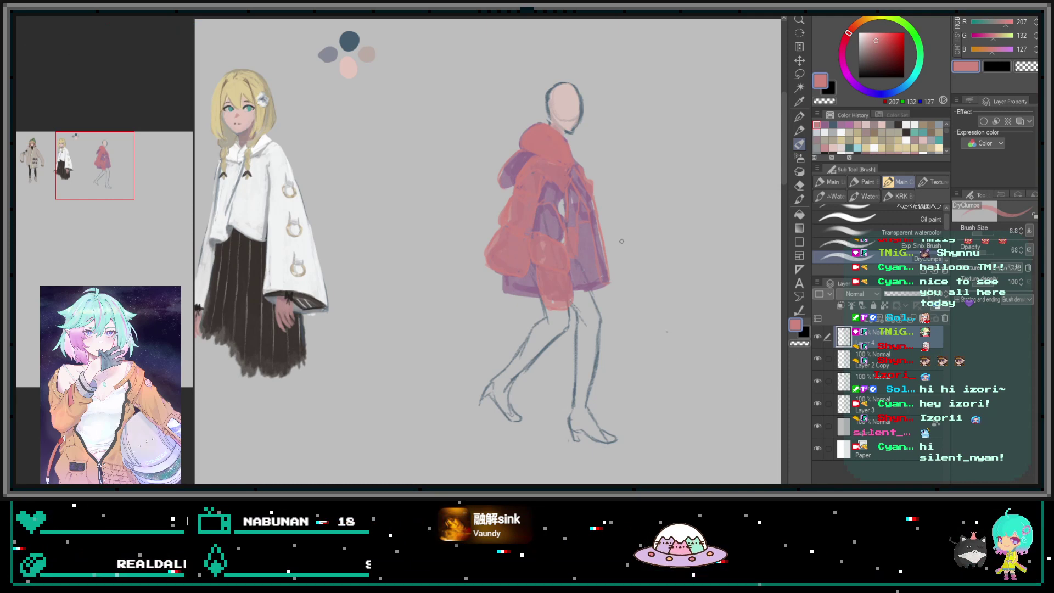
Add a layer beneath the jacket layer and fill the bare legs and feet with skin tone (RGB 229, 198, 190).
scroll(545, 139, "up", 1)
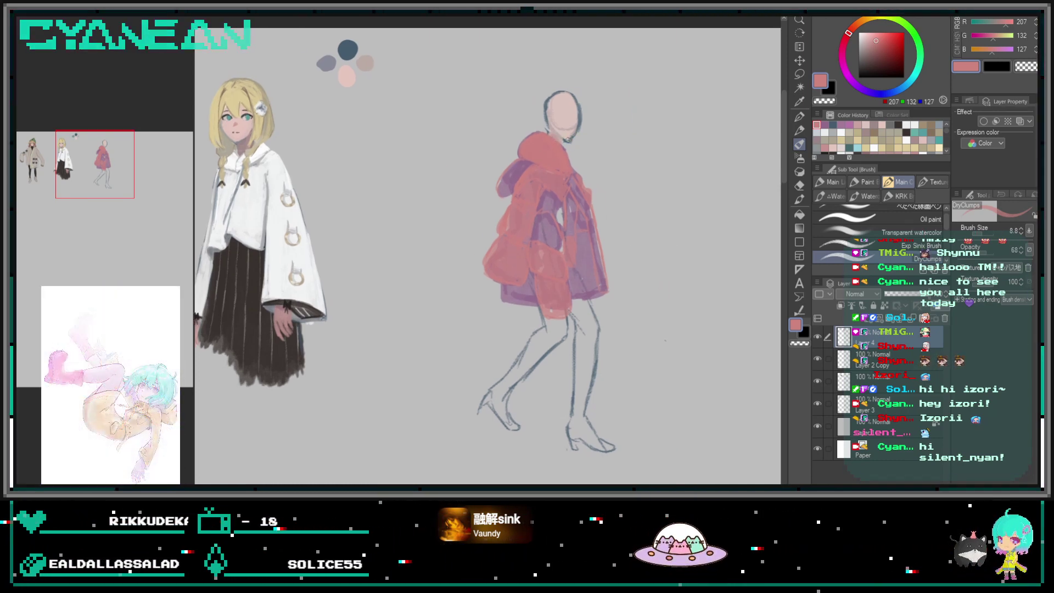
left_click(867, 360)
left_click(866, 321)
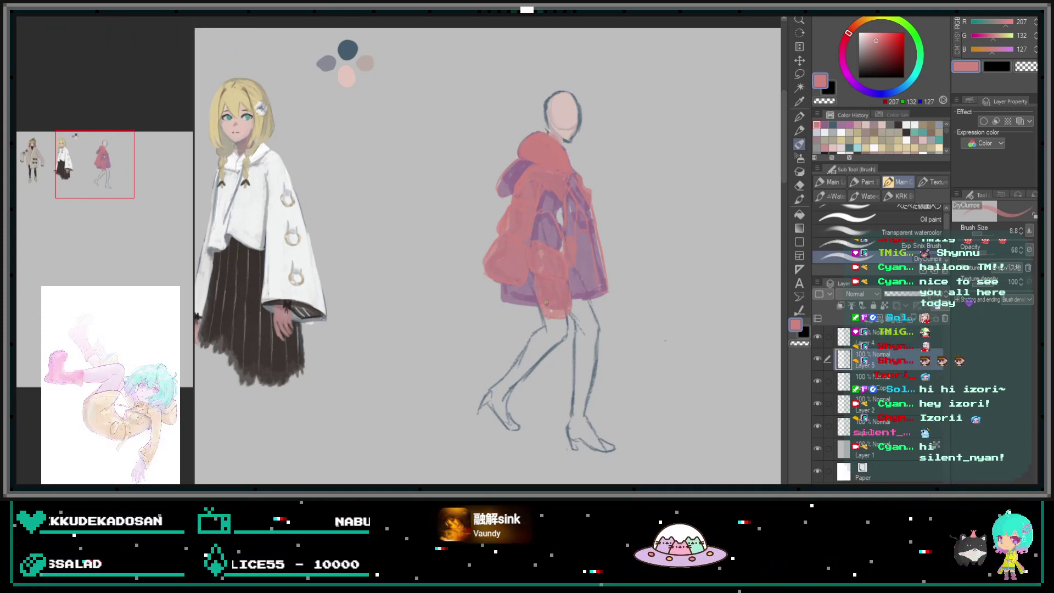
left_click(547, 317, "alt")
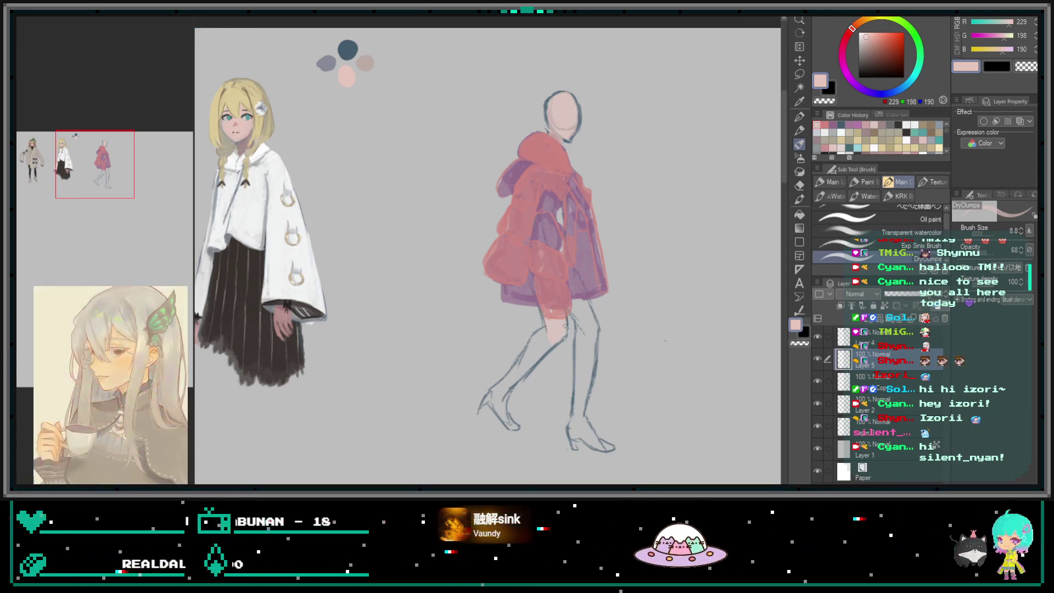
mouse_move(535, 355)
left_mouse_down()
mouse_move(549, 330)
mouse_move(502, 393)
left_mouse_up()
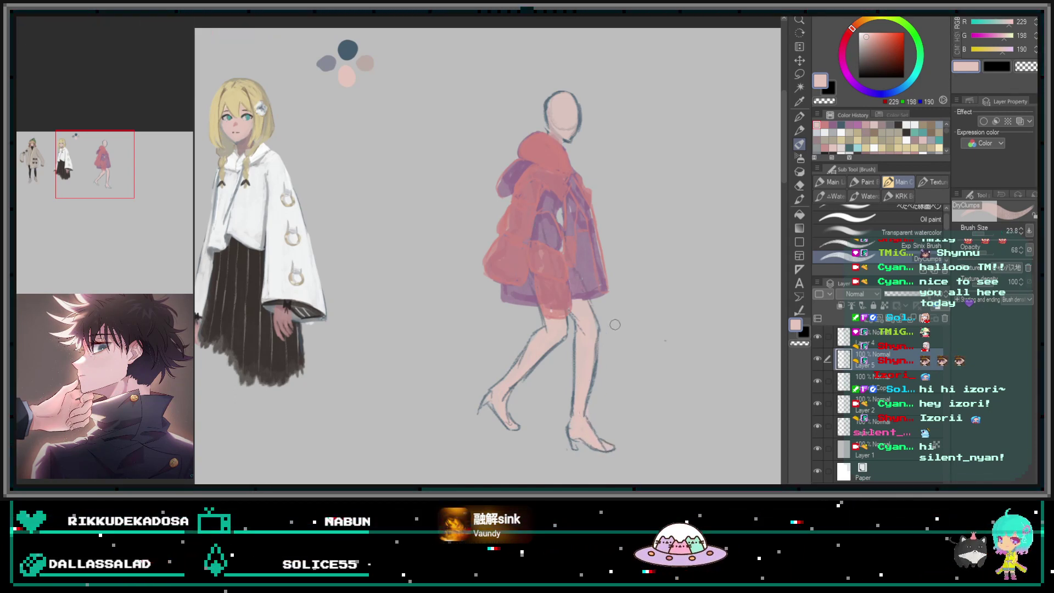
Merge the jacket layer down into the legs layer and refine the leg contours with brush and Hard eraser, checking the mirrored view.
left_click(867, 340)
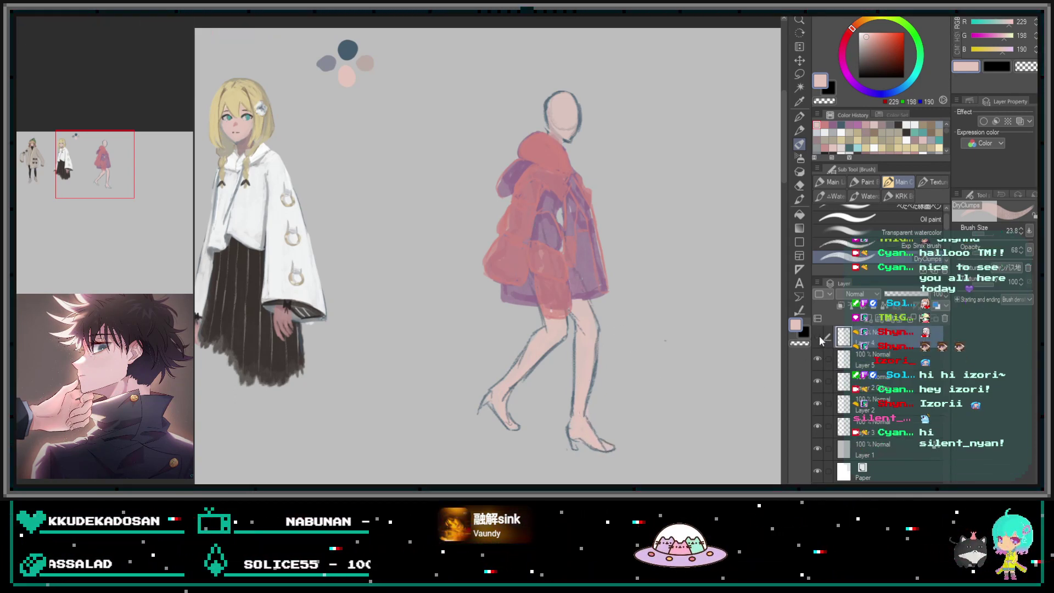
key("ctrl+e")
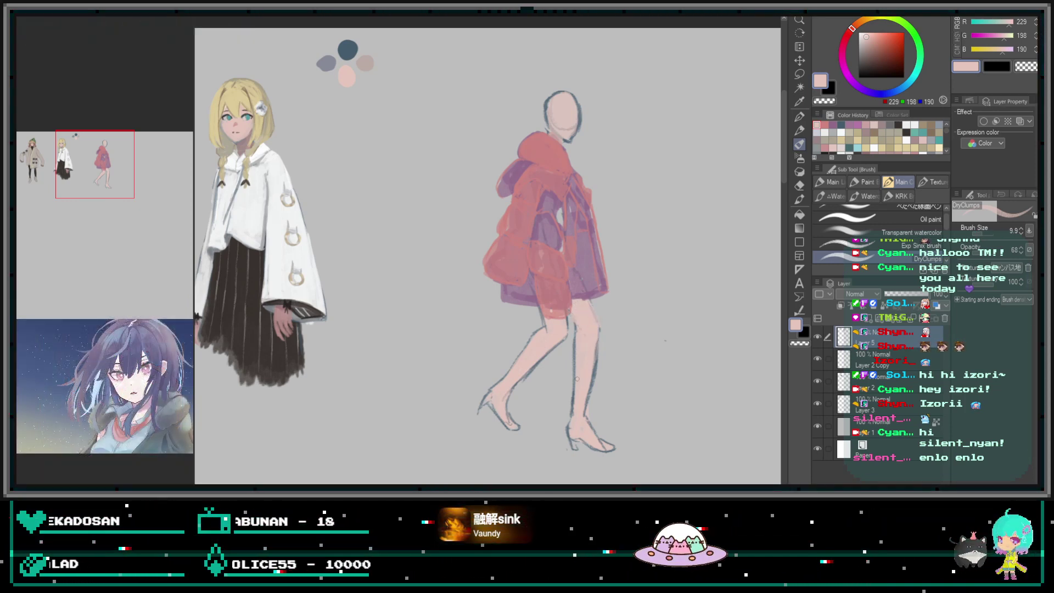
key("e")
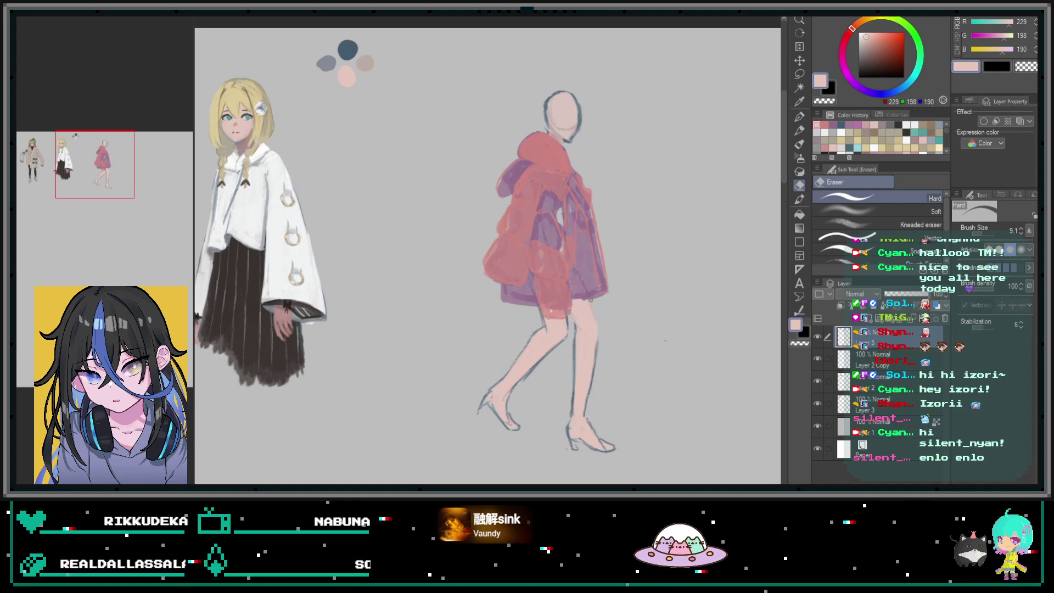
key("b")
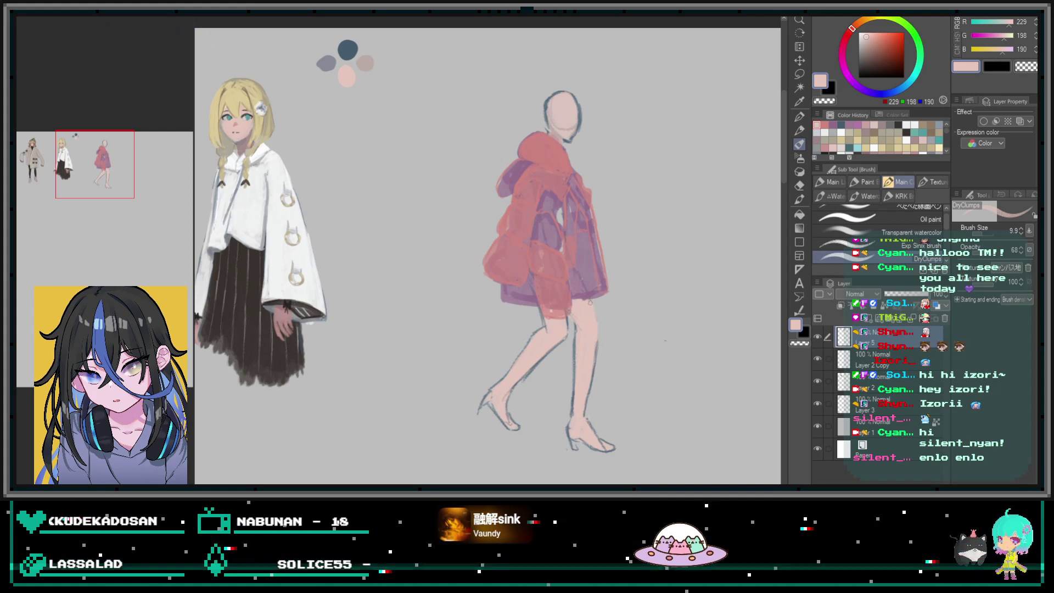
key("e")
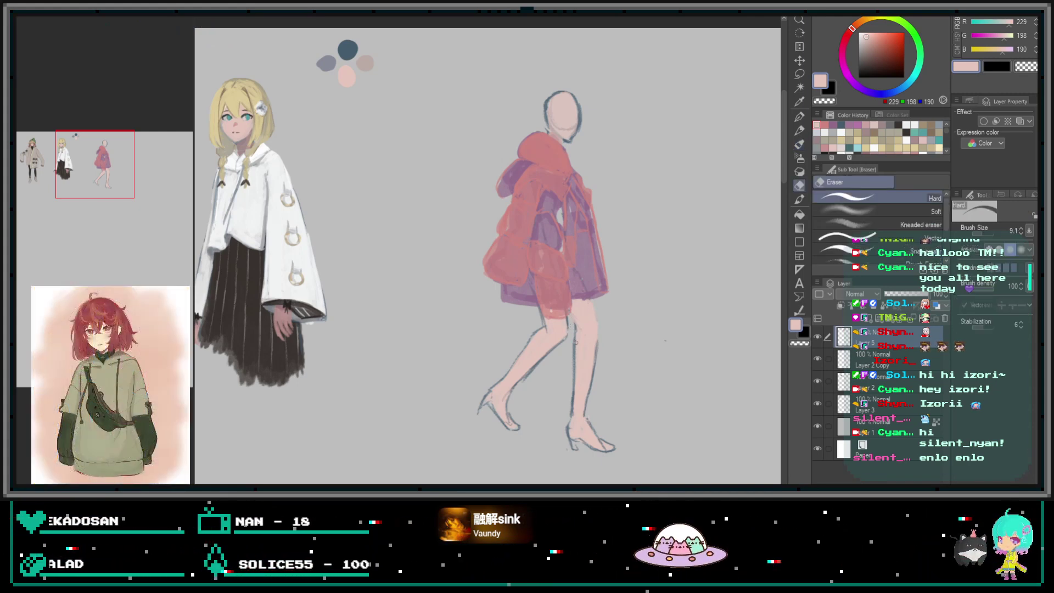
key("b")
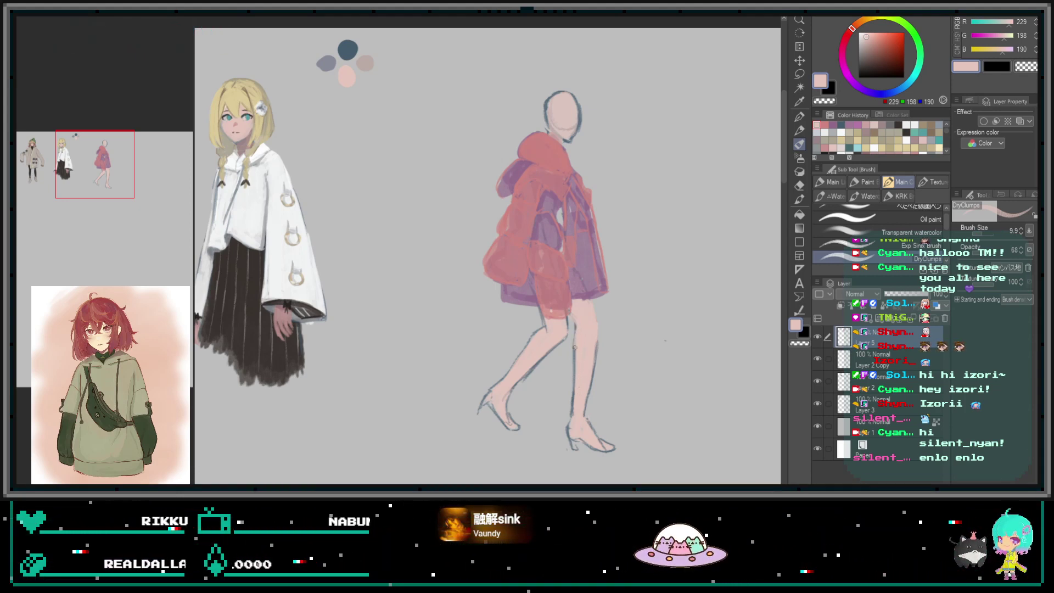
key("e")
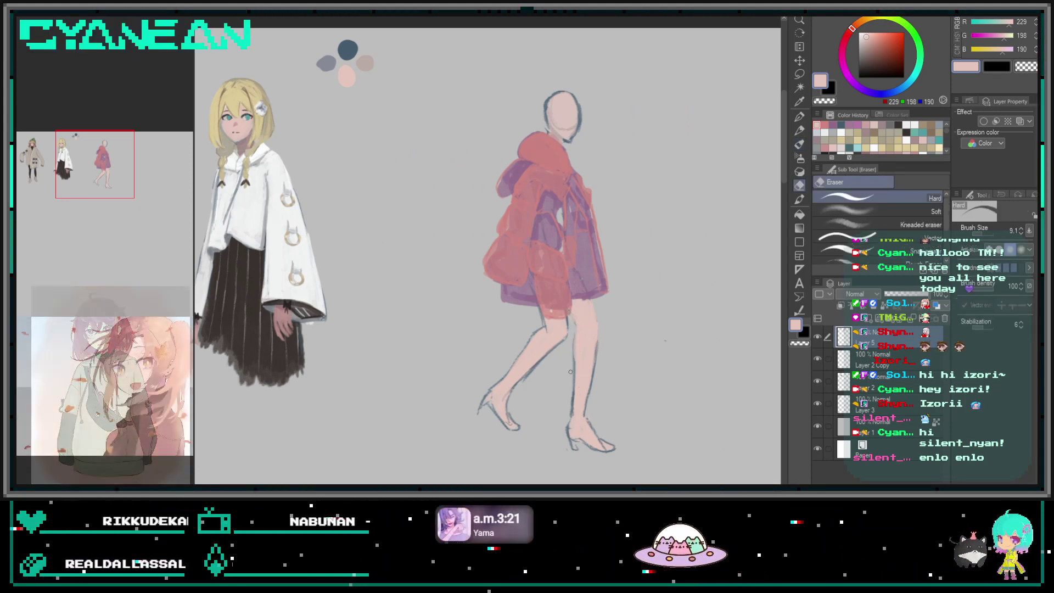
key("b")
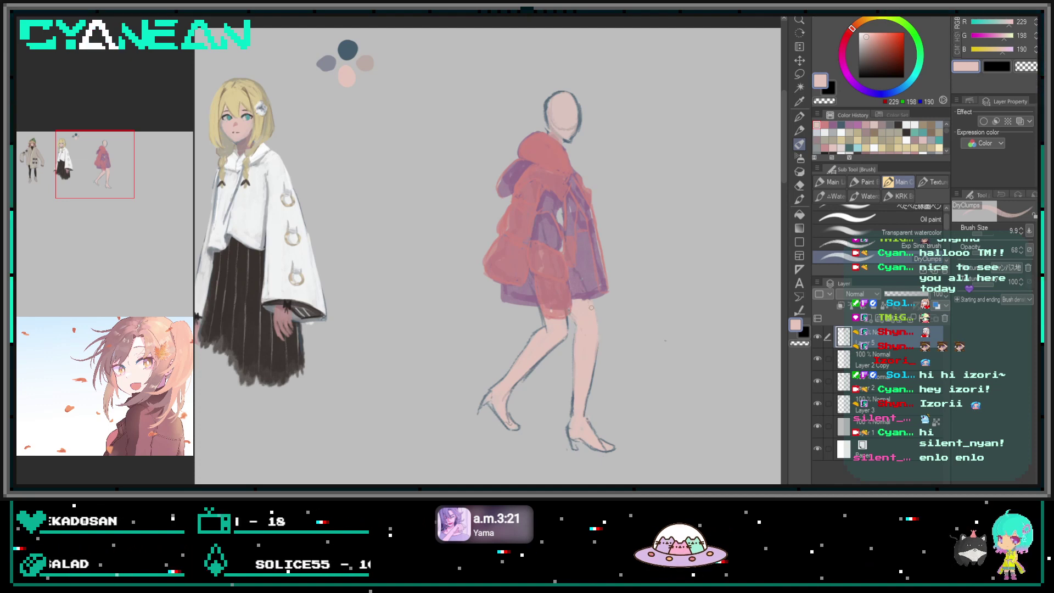
key("h")
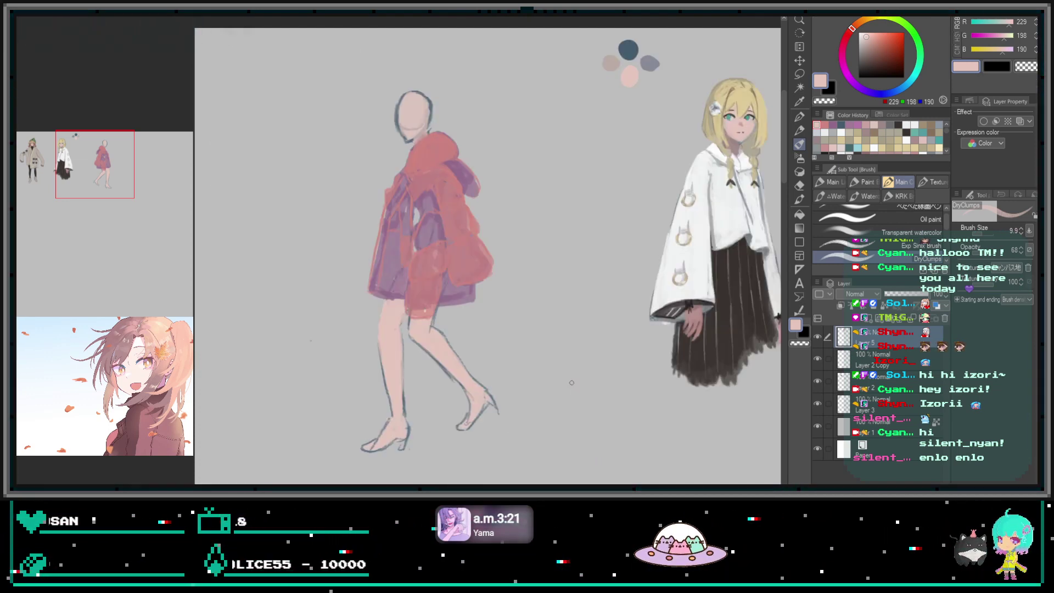
key("h")
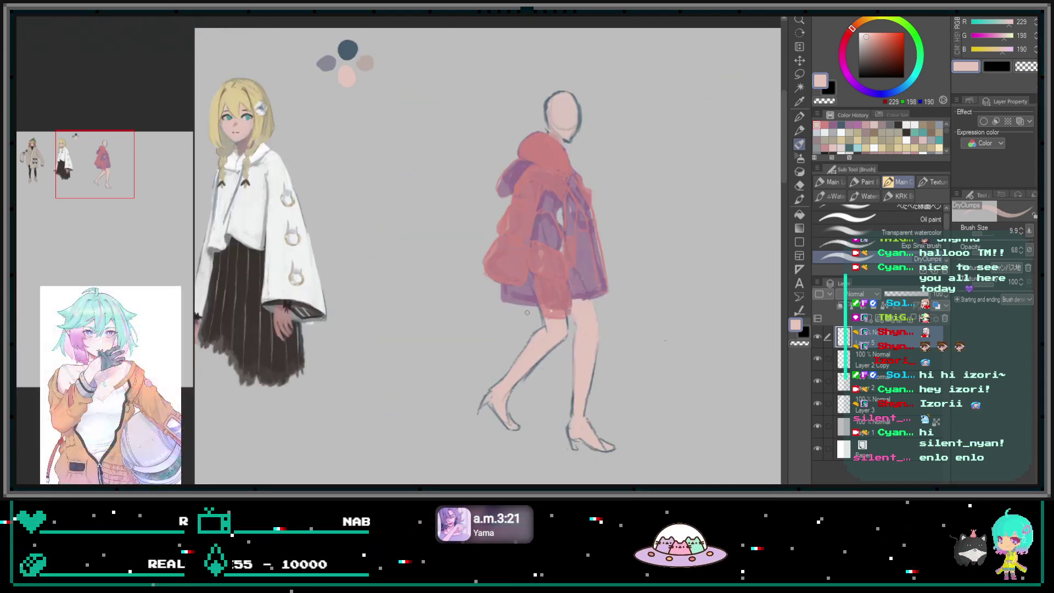
key("e")
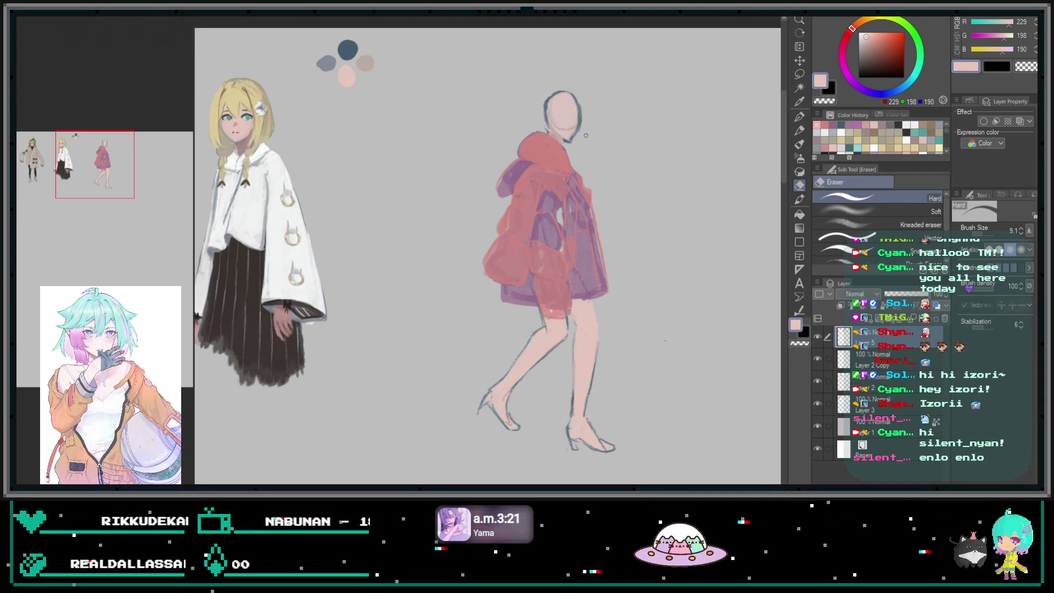
Add a layer above the figure's layer and set the DryClumps brush to a reddish brown (RGB 129, 72, 62) for the hair.
scroll(586, 135, "up", 1)
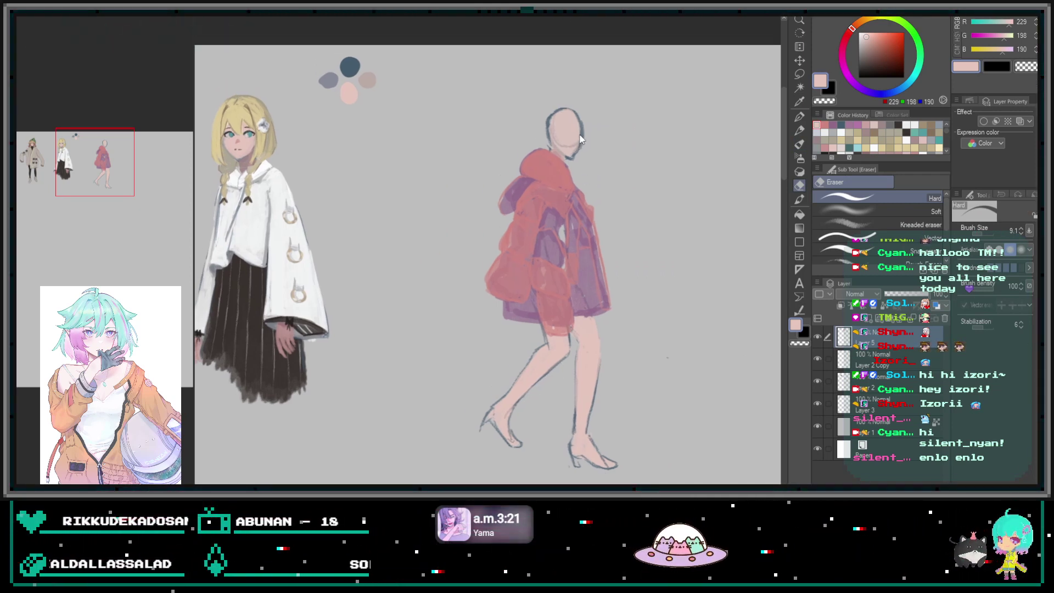
key("ctrl+shift+n")
key("bracketleft")
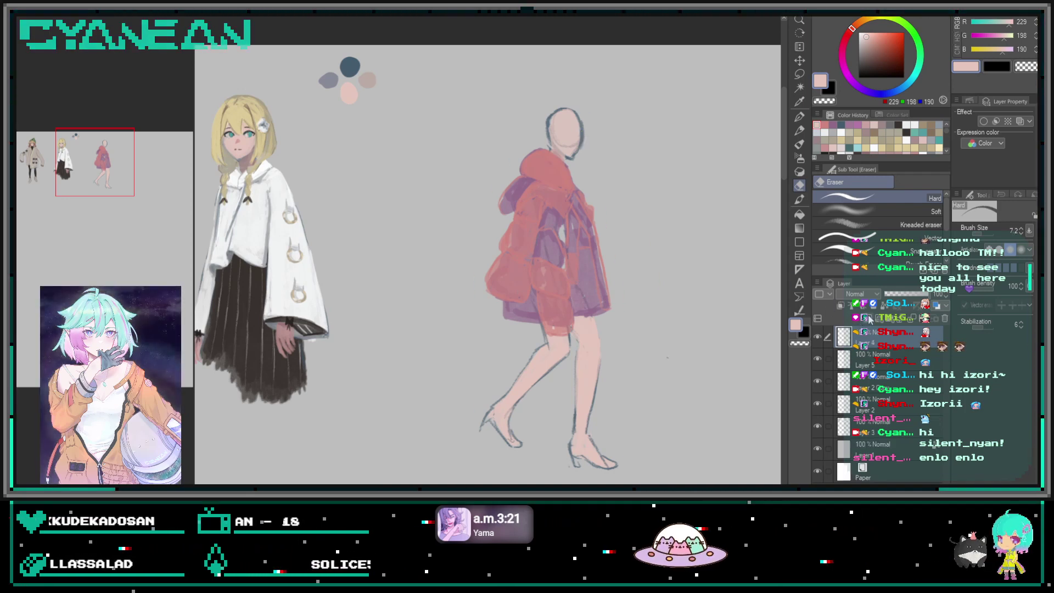
left_click(571, 125, "alt")
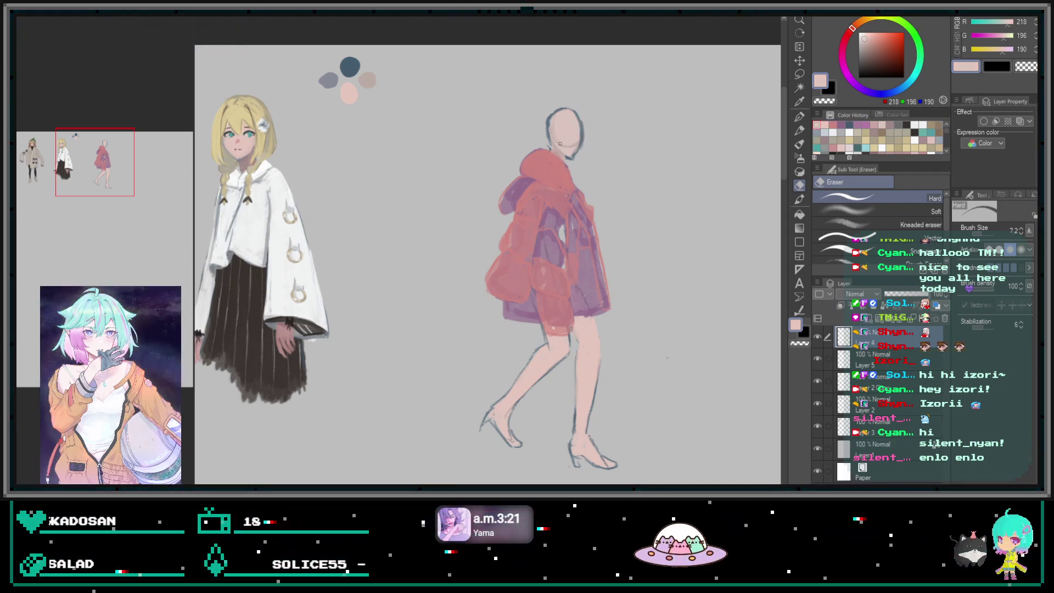
key("b")
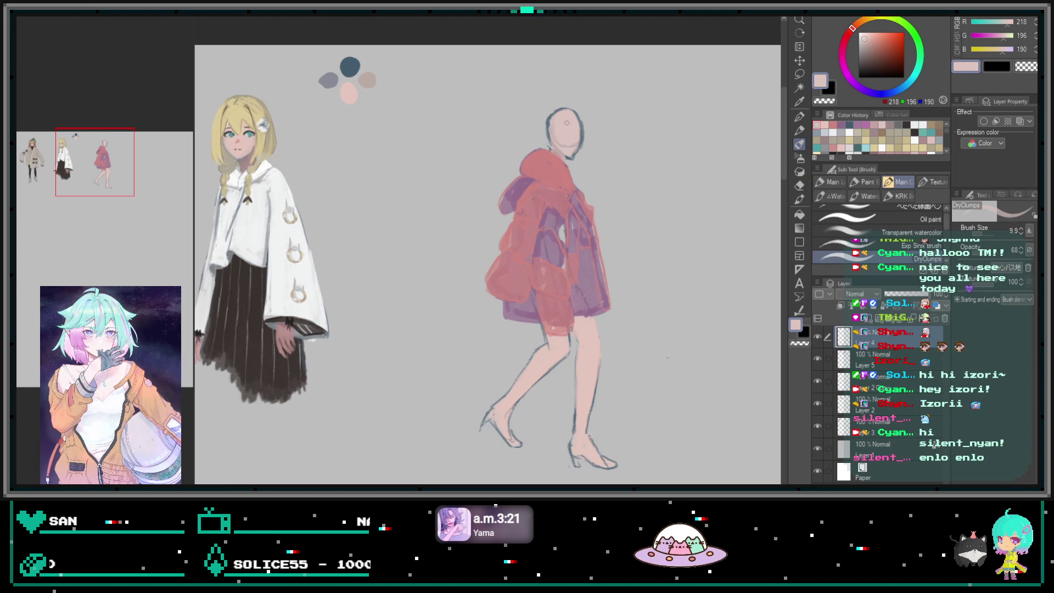
left_click(350, 66, "alt")
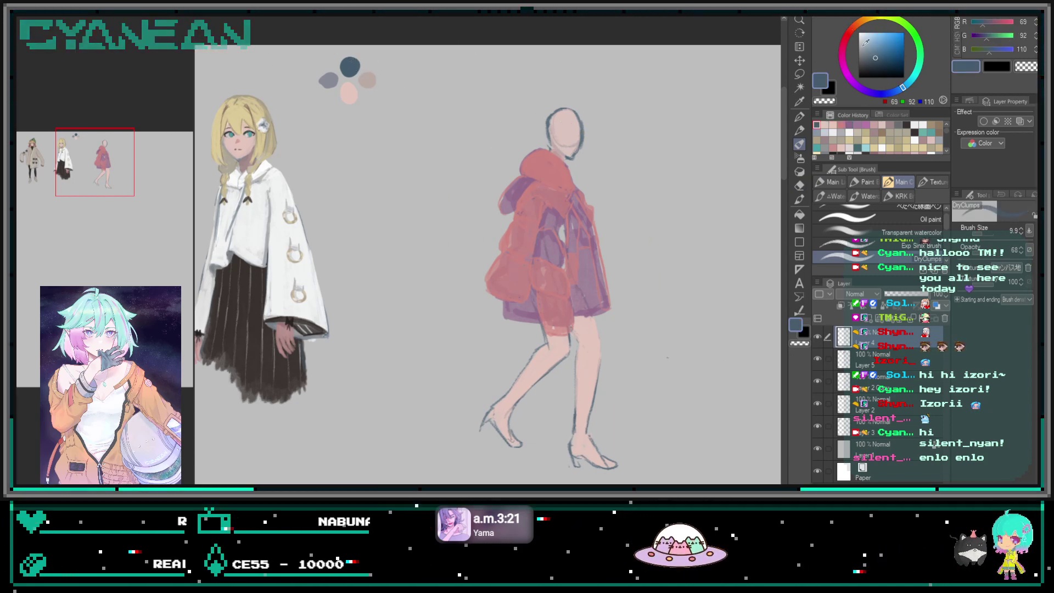
left_click(853, 35)
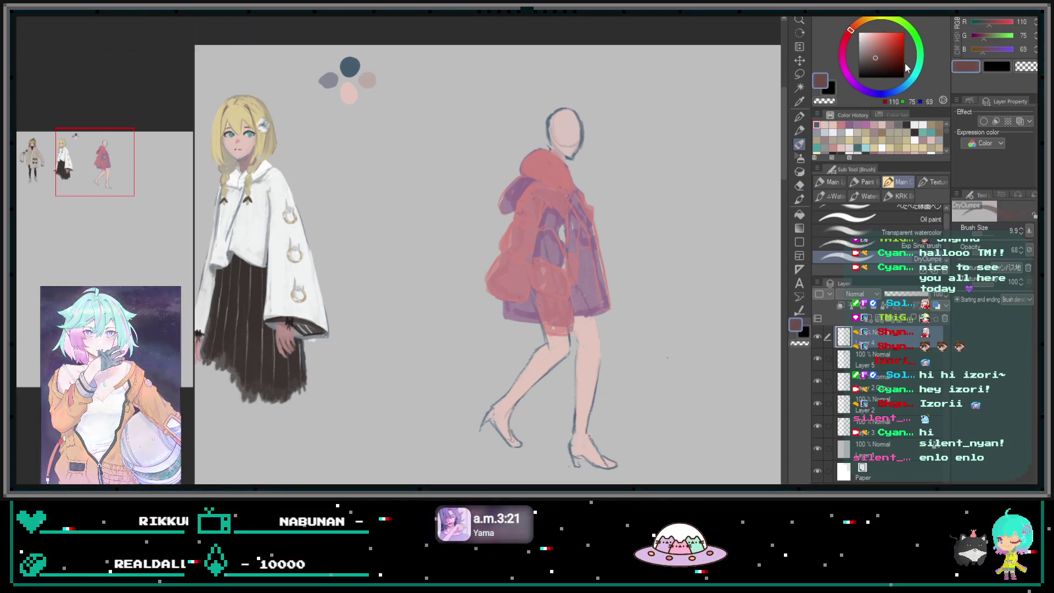
left_click(879, 52)
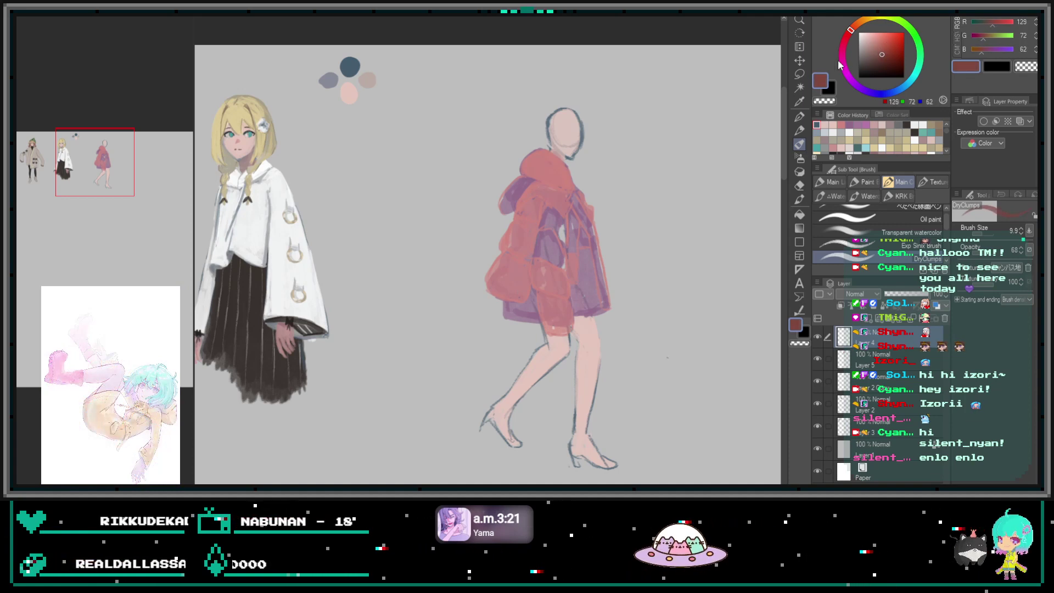
Paint the figure's reddish-brown hair, filling it with brush size 11.8 and refining the long strands beside the face and neck at 7.4.
key("bracketleft")
key("bracketleft")
key("bracketleft")
key("bracketleft")
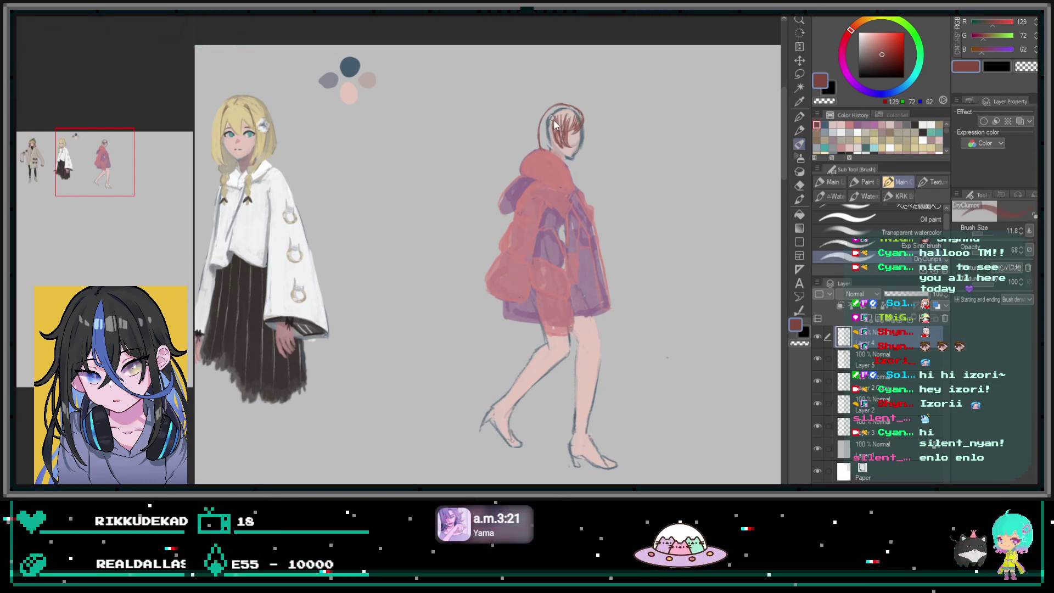
left_click_drag(552, 123, 553, 140)
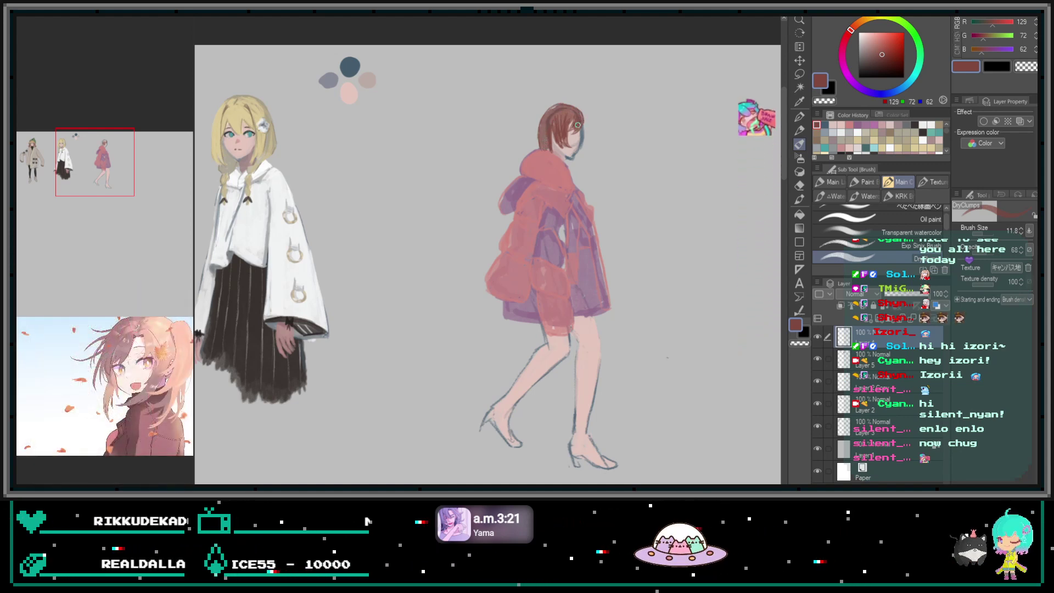
key("bracketleft")
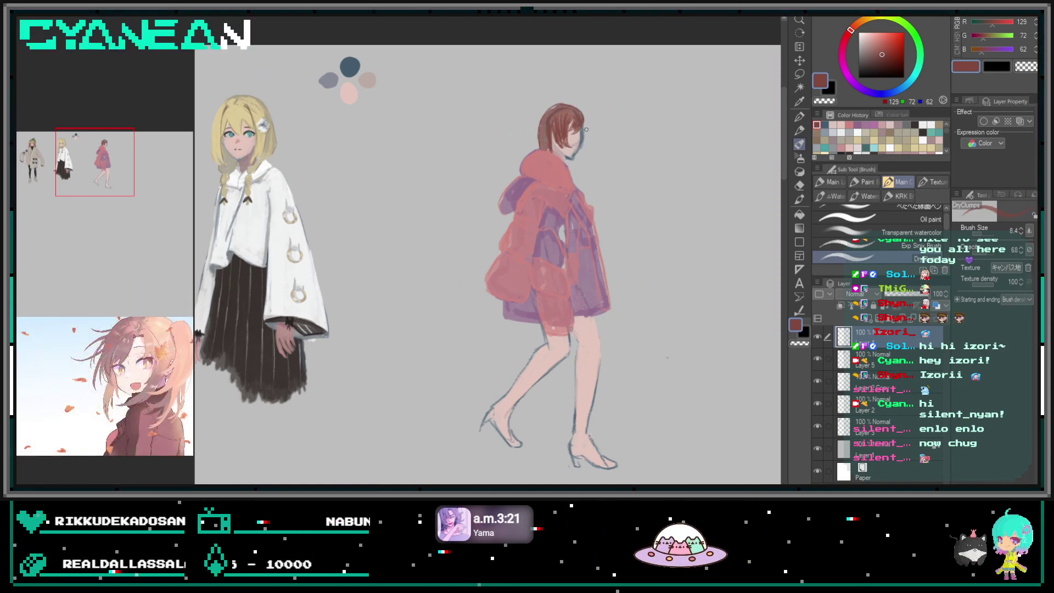
key("bracketleft")
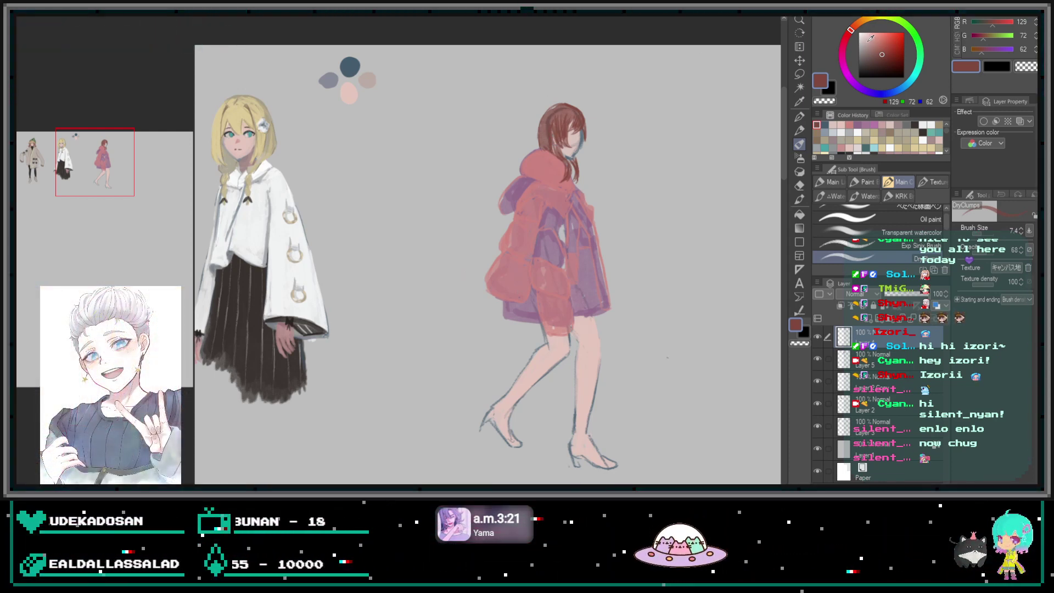
Mix a pale dusty pink brush colour (RGB 203, 179, 186), starting from a colour sampled on the canvas.
left_click(667, 357, "alt")
left_click(866, 45)
left_click(844, 47)
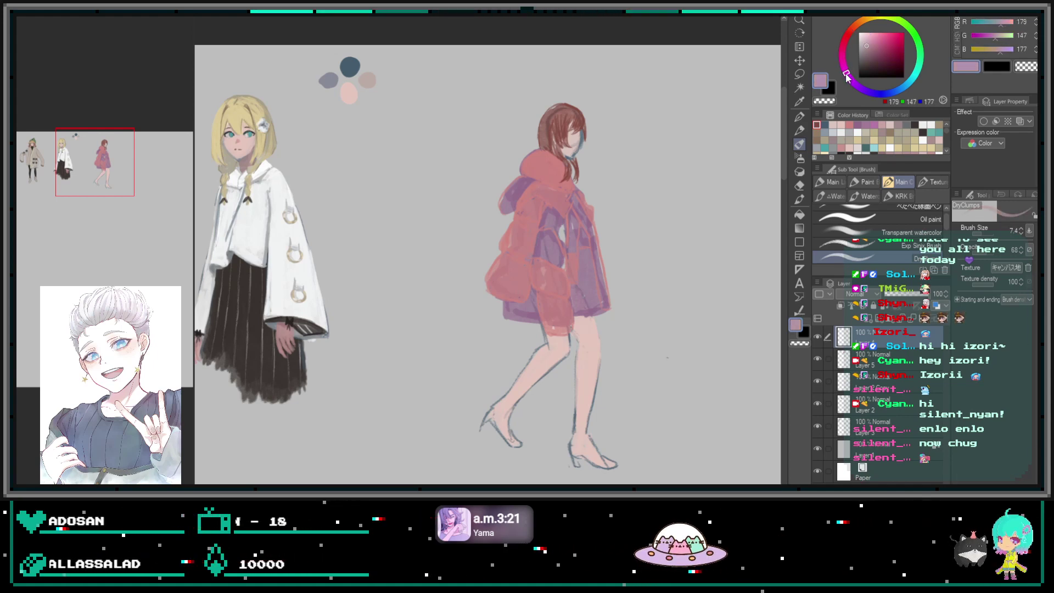
left_click(864, 43)
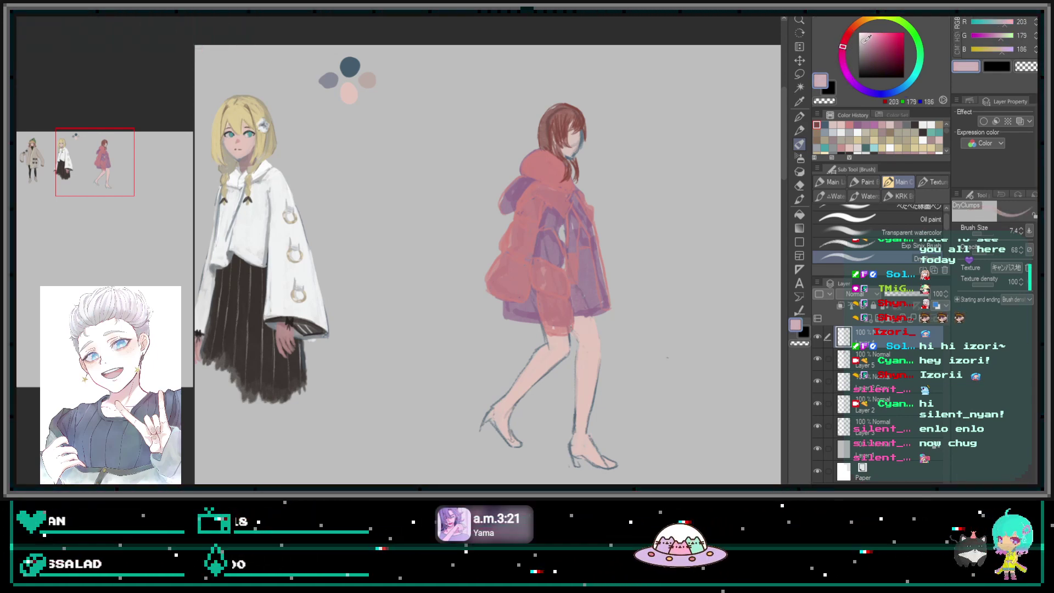